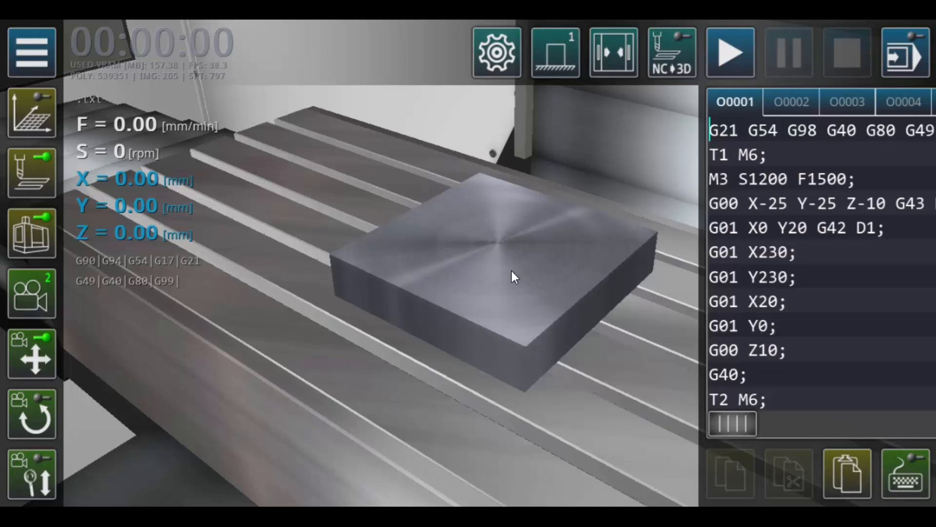
Open the tool parameters and browse the tool slots up to number 25, then back toward the first ones.
left_click(41, 56)
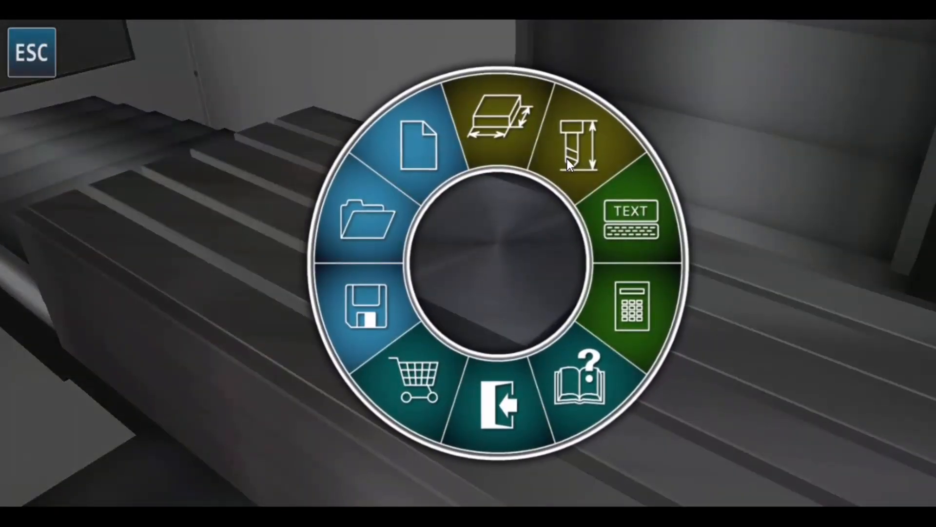
left_click(580, 158)
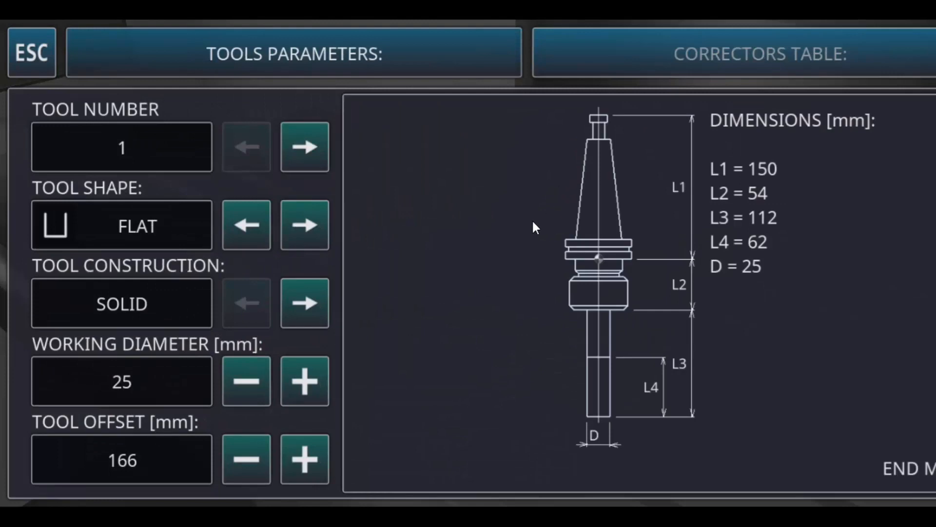
left_click(317, 155)
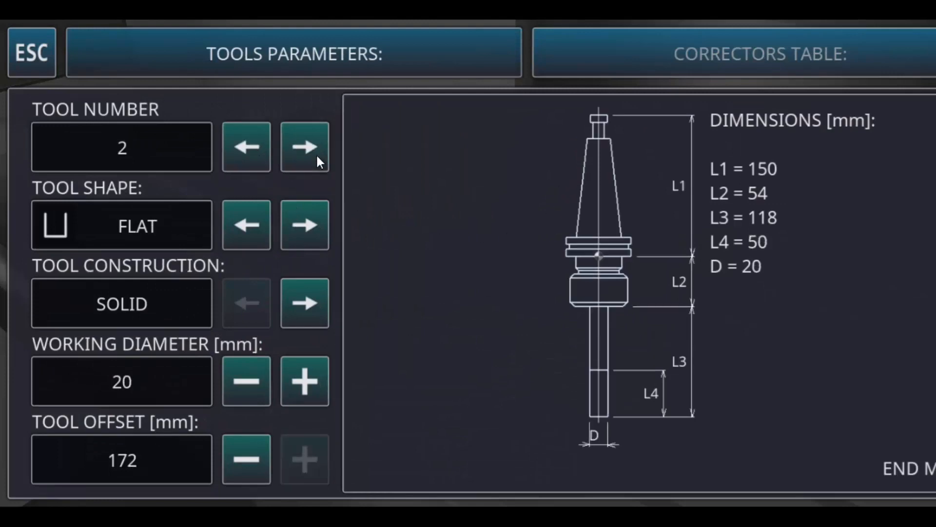
left_click(317, 155)
left_click(317, 155)
left_click(317, 155)
left_click(317, 155)
left_click(317, 155)
left_click(318, 155)
left_click(317, 155)
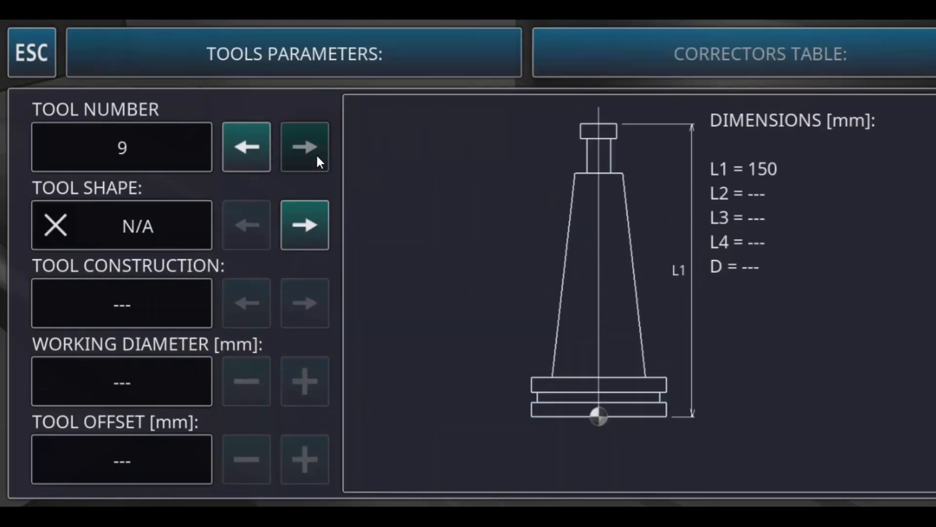
left_click(317, 155)
left_click(317, 156)
left_click(317, 155)
left_click(317, 155)
left_click(317, 155)
left_click(317, 155)
left_click(317, 155)
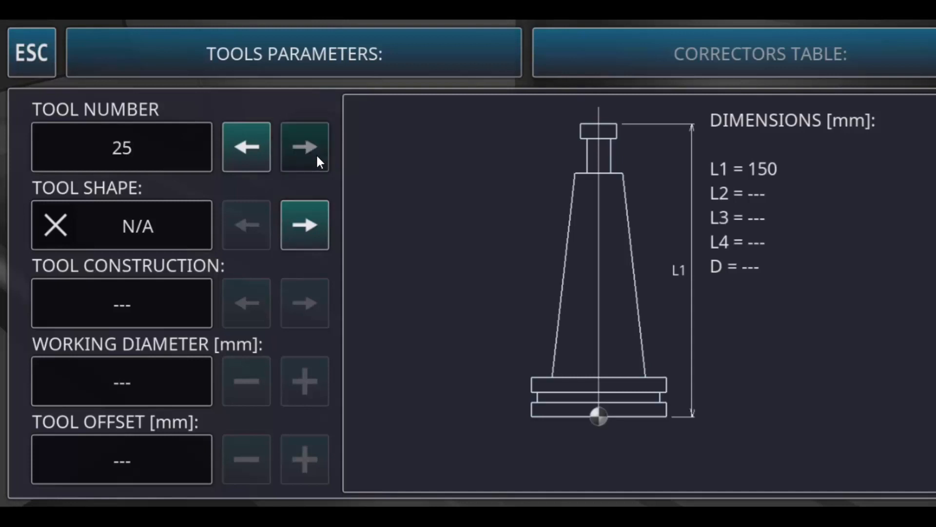
left_click(258, 159)
left_click(258, 159)
left_click(258, 159)
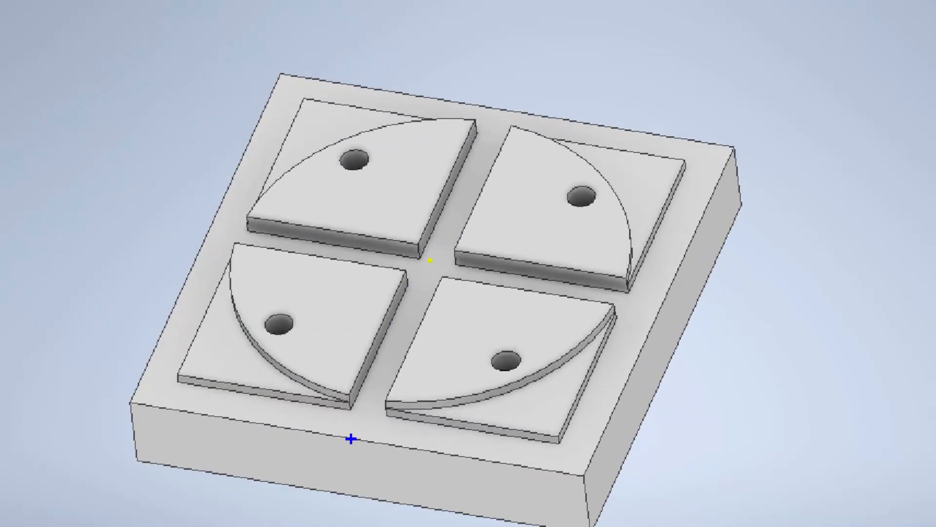
Switch to Inventor and mark the outer contour around the four pads and the two cross slots, clearing each marking.
mouse_move(150, 390)
left_mouse_down()
mouse_move(397, 424)
mouse_move(579, 436)
mouse_move(673, 263)
mouse_move(703, 162)
mouse_move(316, 93)
mouse_move(239, 184)
mouse_move(153, 390)
left_mouse_up()
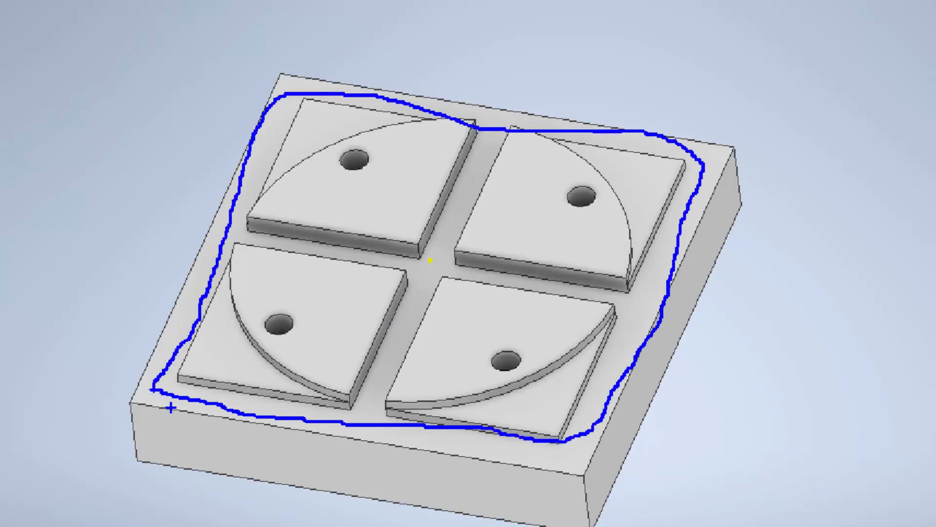
key("e")
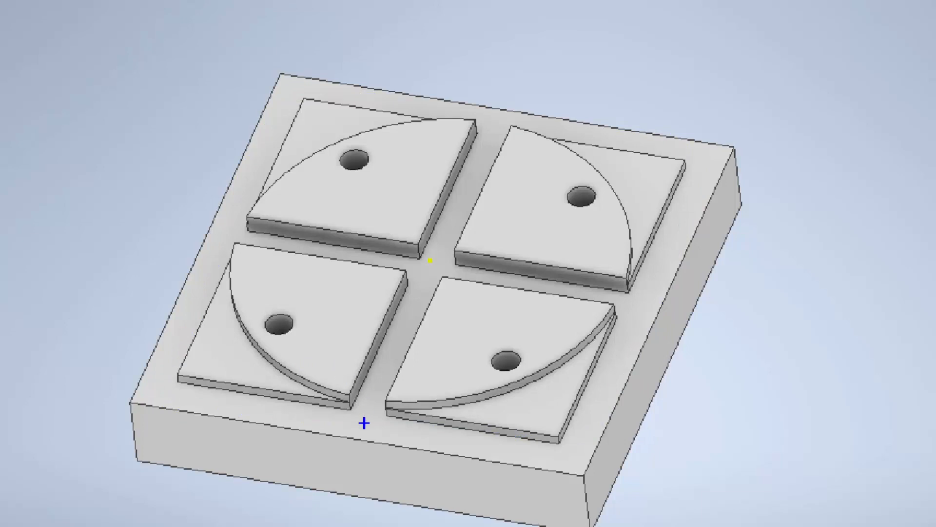
left_click_drag(365, 423, 499, 110)
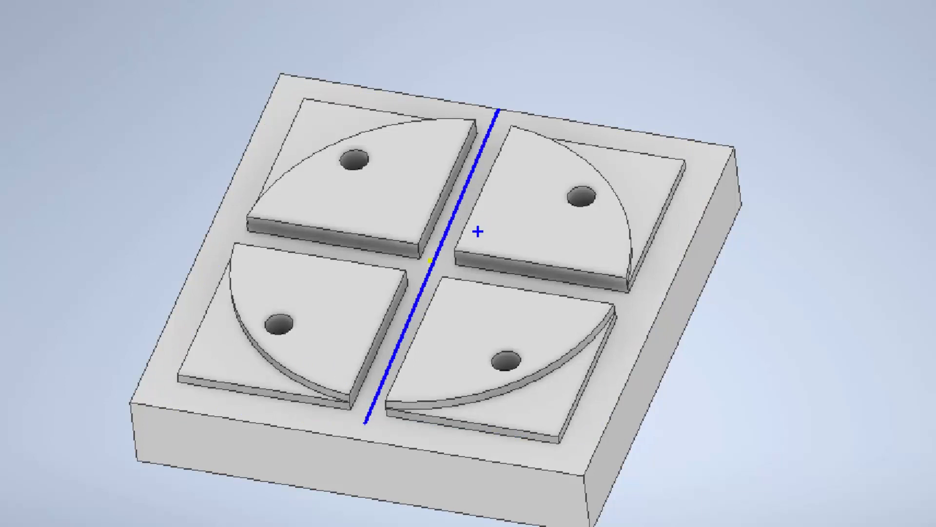
mouse_move(636, 293)
left_mouse_down()
mouse_move(311, 281)
mouse_move(234, 247)
mouse_move(207, 212)
left_mouse_up()
key("ctrl+z")
key("ctrl+z")
mouse_move(661, 242)
left_mouse_down()
mouse_move(605, 148)
mouse_move(419, 118)
mouse_move(253, 197)
mouse_move(252, 349)
mouse_move(439, 419)
mouse_move(651, 263)
left_mouse_up()
key("ctrl+z")
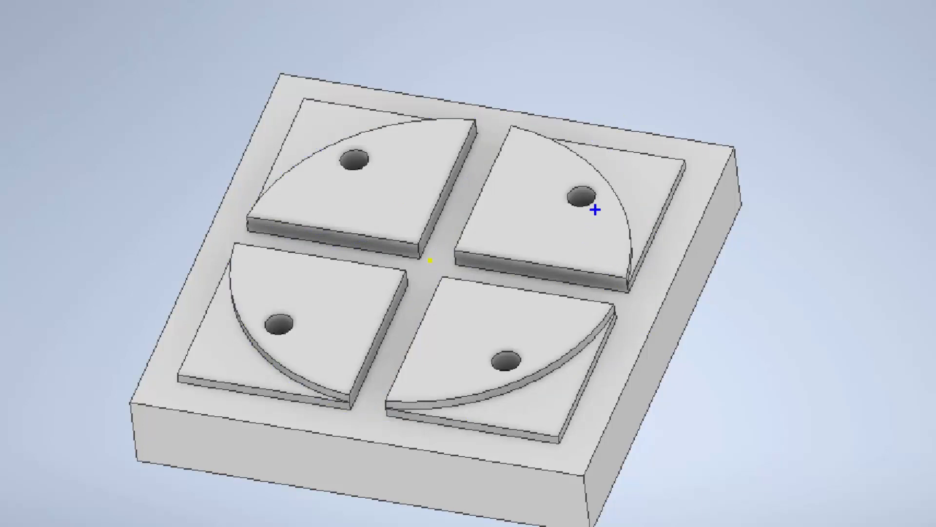
Mark each of the four holes on the pads with an arrow, then leave the markup.
left_click_drag(589, 197, 627, 164)
left_click_drag(370, 155, 406, 125)
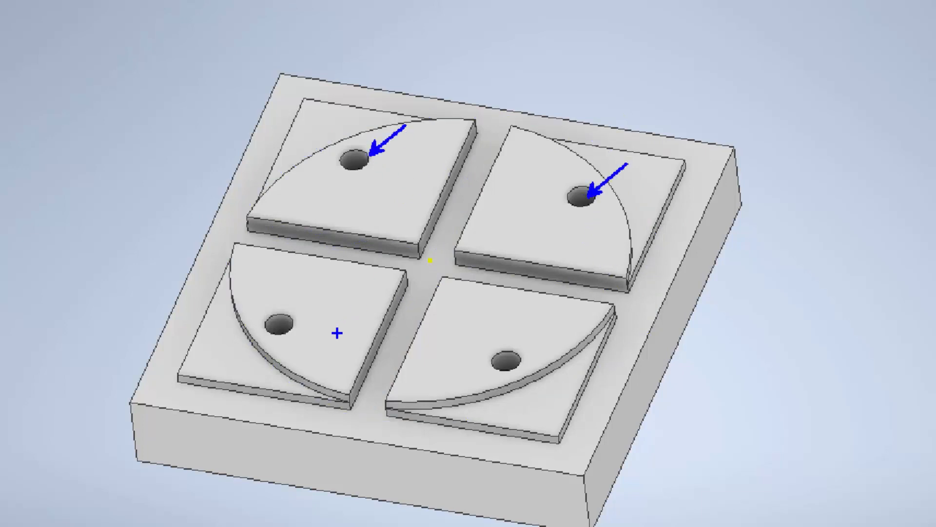
left_click_drag(290, 325, 327, 306)
left_click_drag(513, 361, 552, 326)
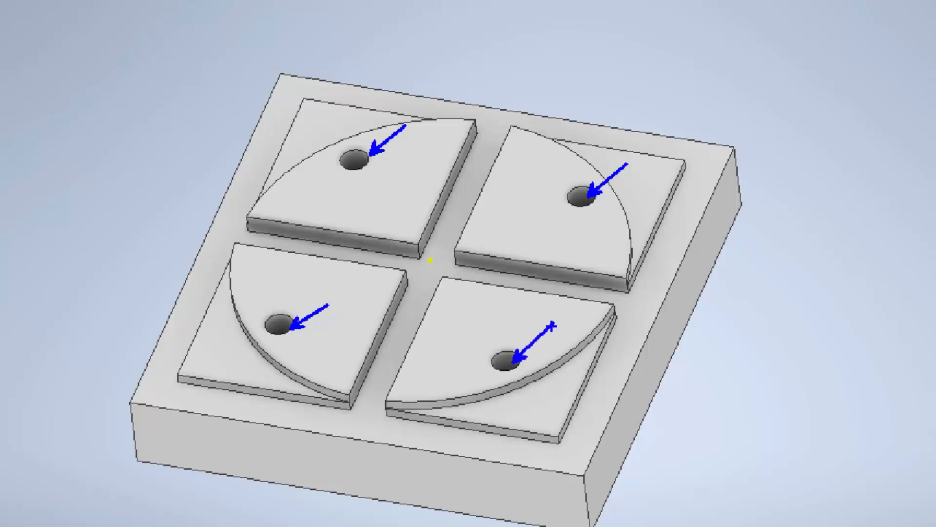
key("Escape")
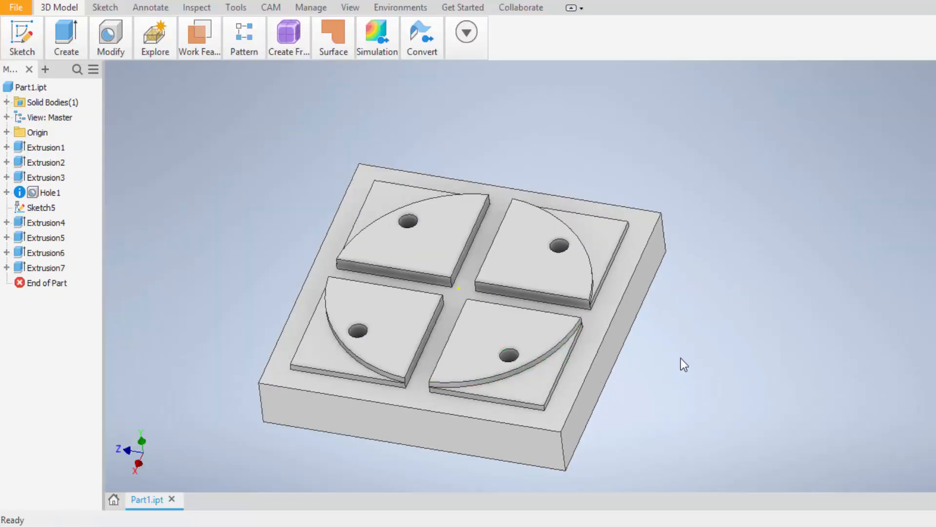
Mark the ledge width at the plate's front corner with a dimension sketch labelled "20 mm", then undo the markings.
scroll(468, 387, "down", 4)
middle_click_drag(571, 345, 617, 318)
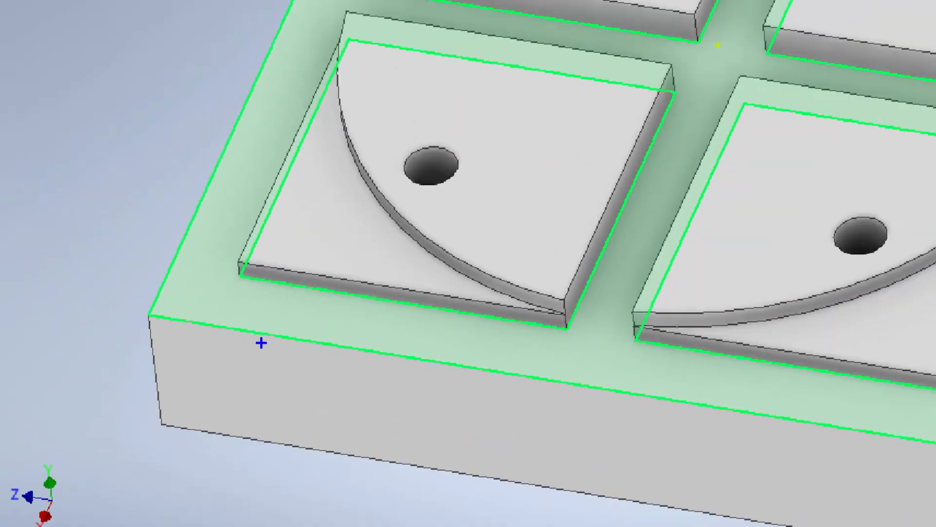
mouse_move(82, 303)
left_mouse_down()
mouse_move(134, 309)
mouse_move(149, 268)
mouse_move(183, 264)
left_mouse_up()
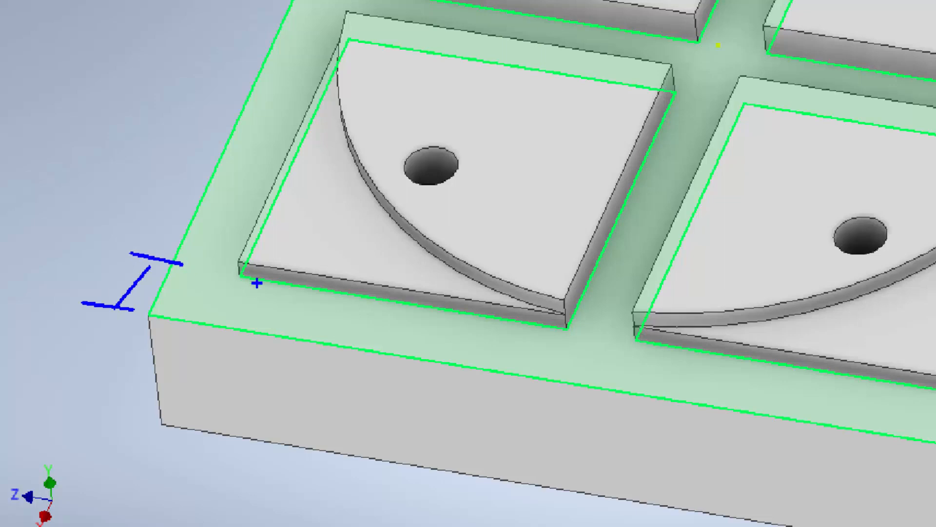
type("t")
type("2")
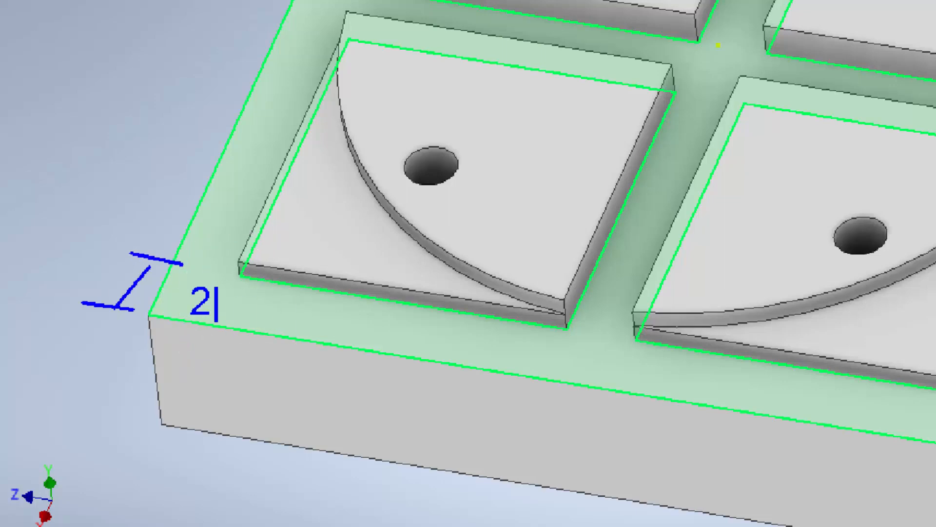
type("0 mm")
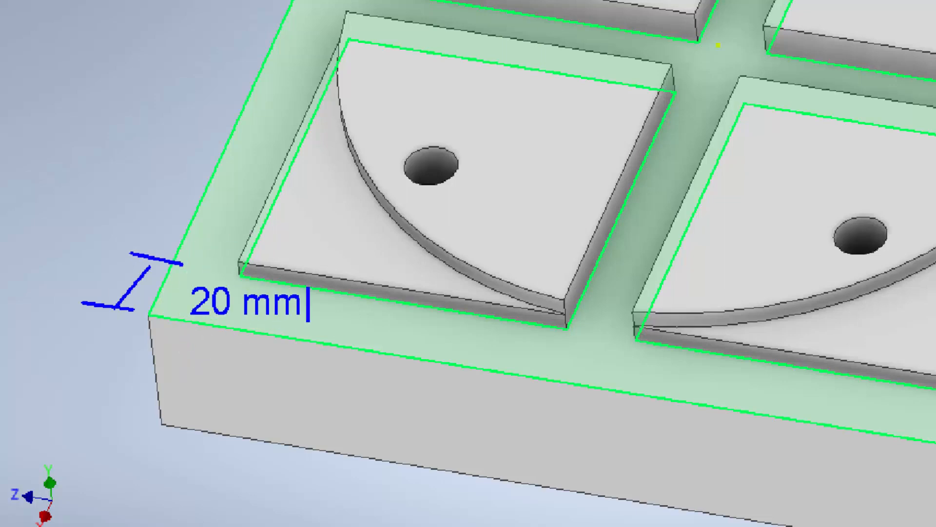
key("Escape")
key("ctrl+z")
key("ctrl+z")
key("ctrl+z")
key("ctrl+z")
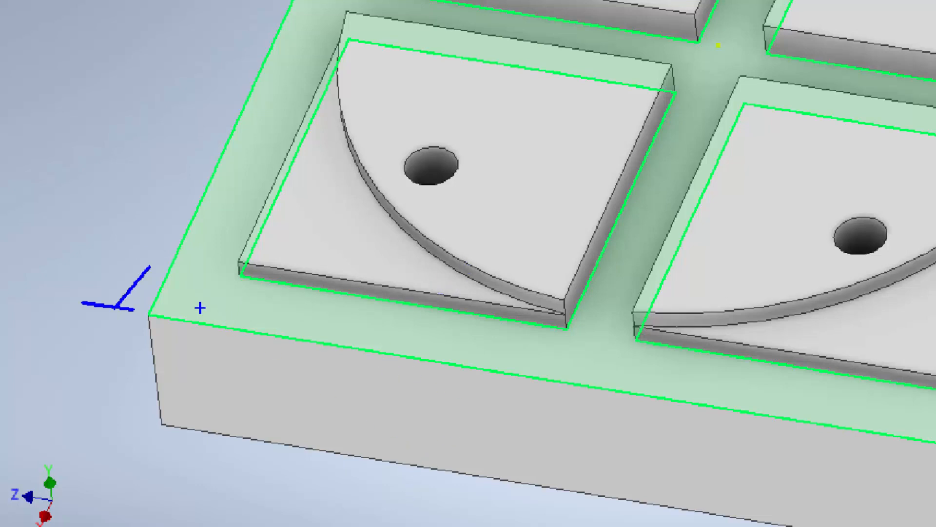
Point arrows at the ledge from the plate's two outer edges beside the front corner, then discard the markup.
mouse_move(144, 276)
left_mouse_down("ctrl+shift")
mouse_move(1, 255)
mouse_move(52, 263)
left_mouse_up("ctrl+shift")
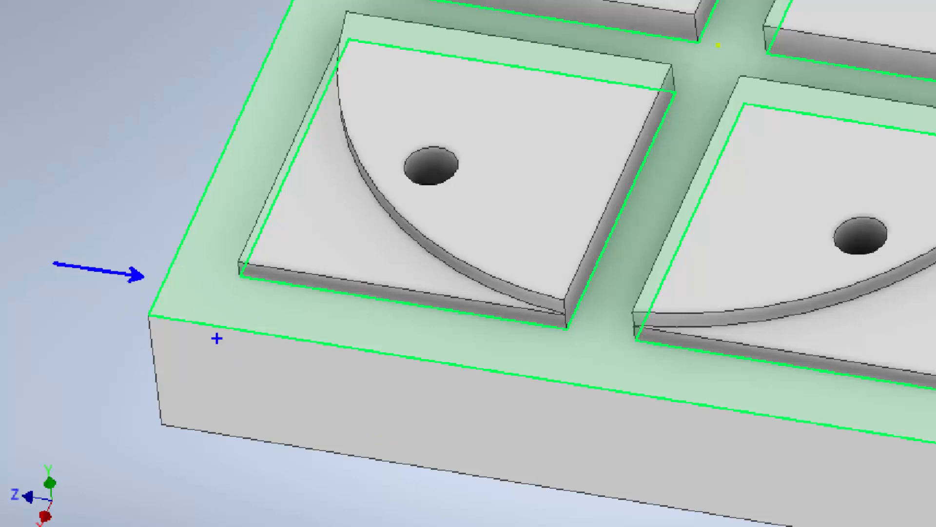
left_click_drag(223, 329, 240, 367, "ctrl+shift")
key("ctrl+z")
key("Escape")
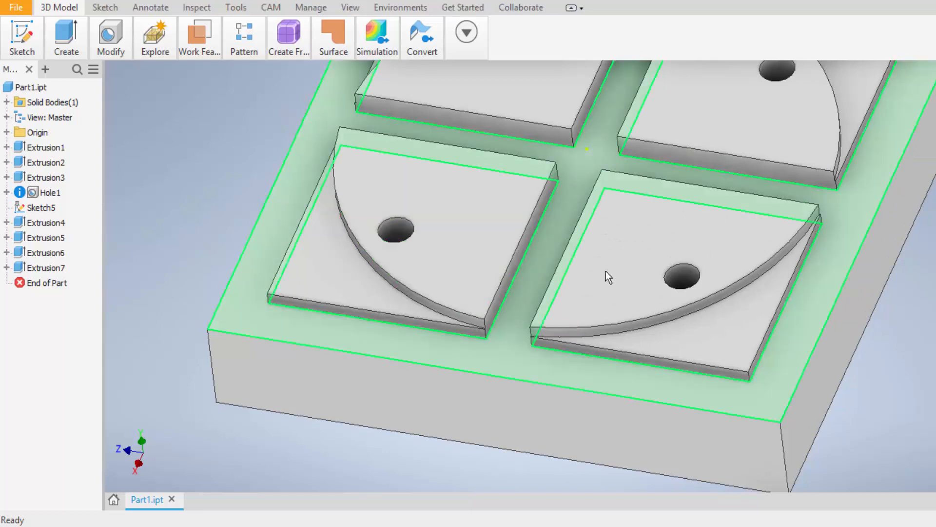
Mark the open ends of the two cross slots at the plate's edges, then clear the markings.
left_click(550, 390)
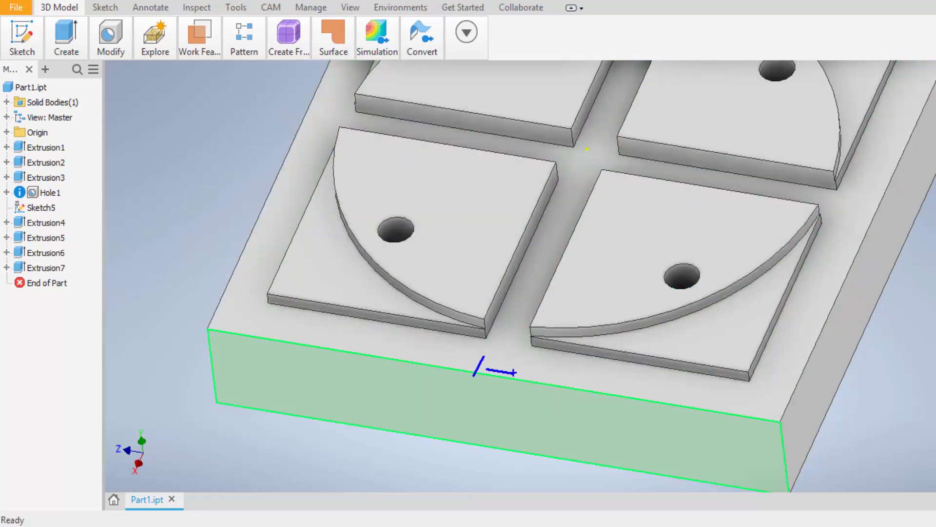
mouse_move(290, 111)
left_mouse_down("shift")
mouse_move(317, 108)
mouse_move(328, 136)
mouse_move(333, 129)
left_mouse_up("shift")
left_click_drag(315, 93, 342, 97, "shift")
key("Escape")
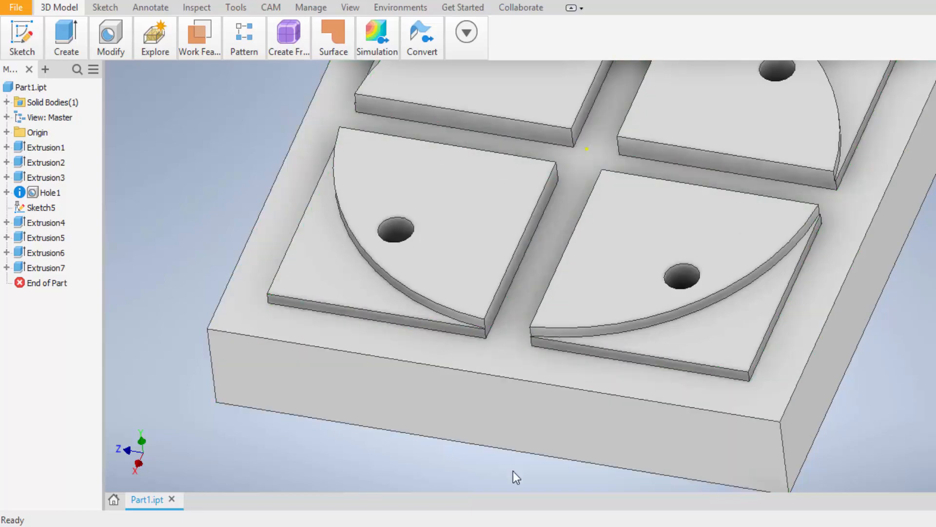
left_click(631, 483)
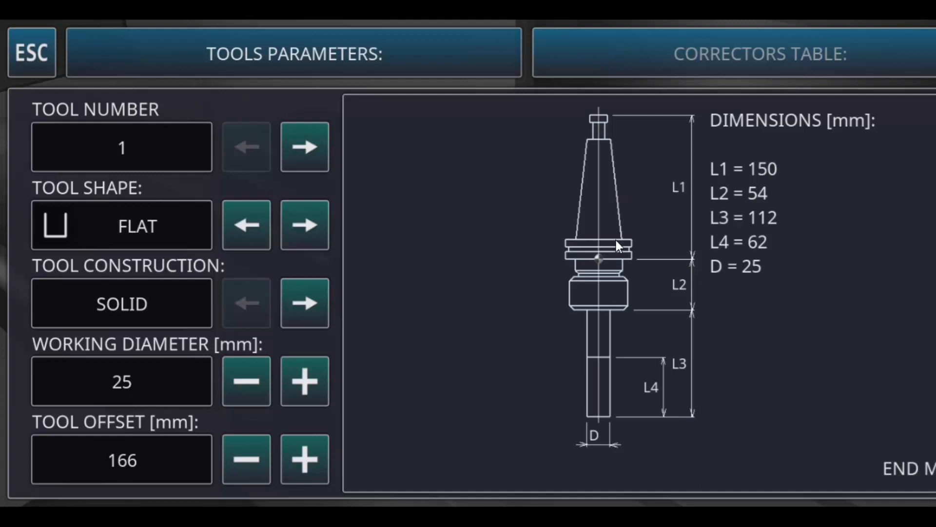
Compare the solid and inserted constructions for tool 1 and set it to inserted.
left_click(312, 304)
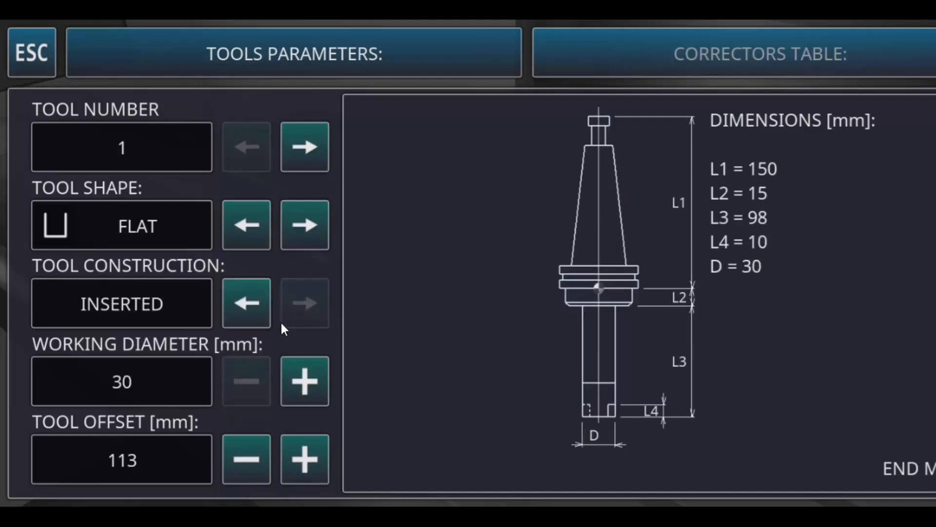
left_click(236, 298)
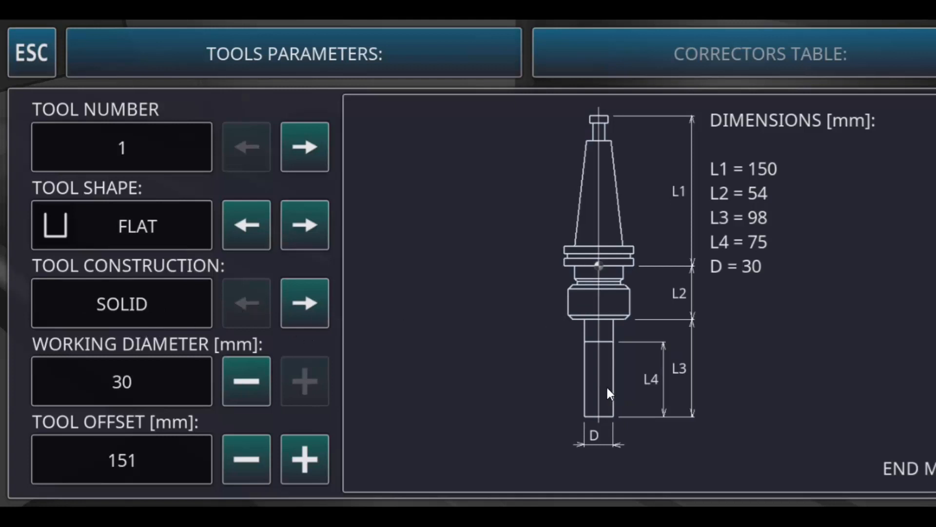
left_click(301, 317)
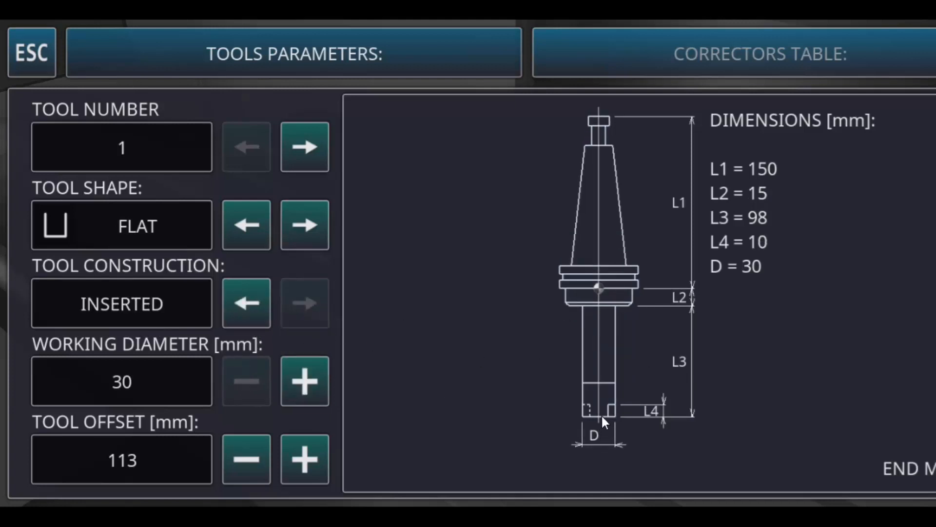
left_click(251, 316)
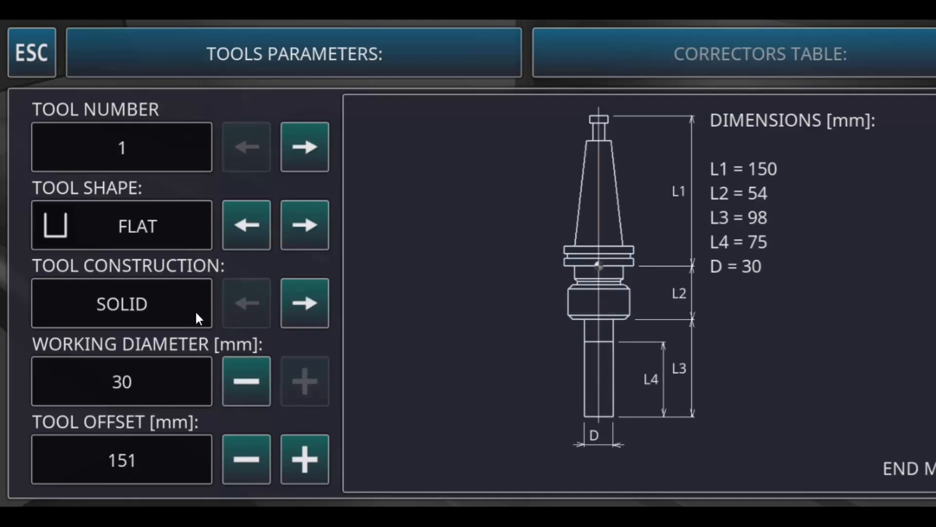
left_click(321, 306)
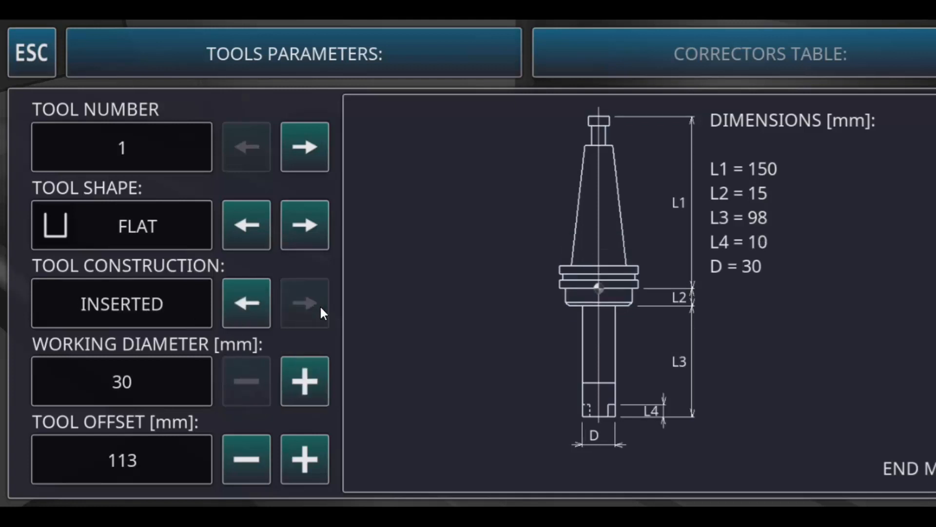
left_click(255, 322)
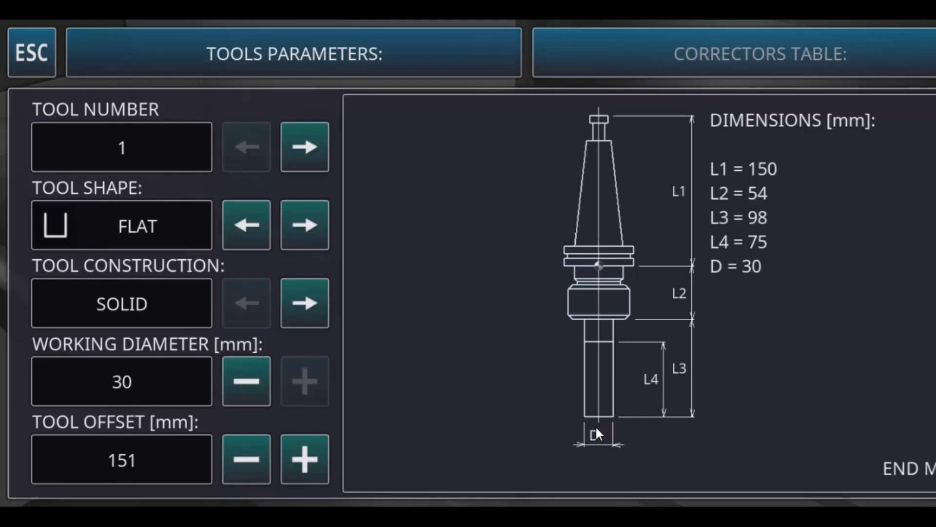
left_click(308, 317)
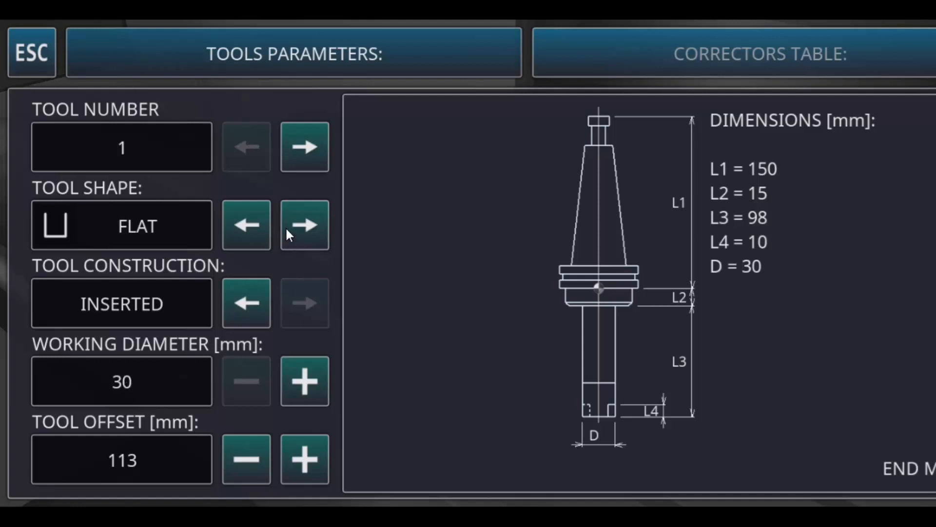
Review the parameters of tool 2 alongside those of tool 1.
left_click(308, 145)
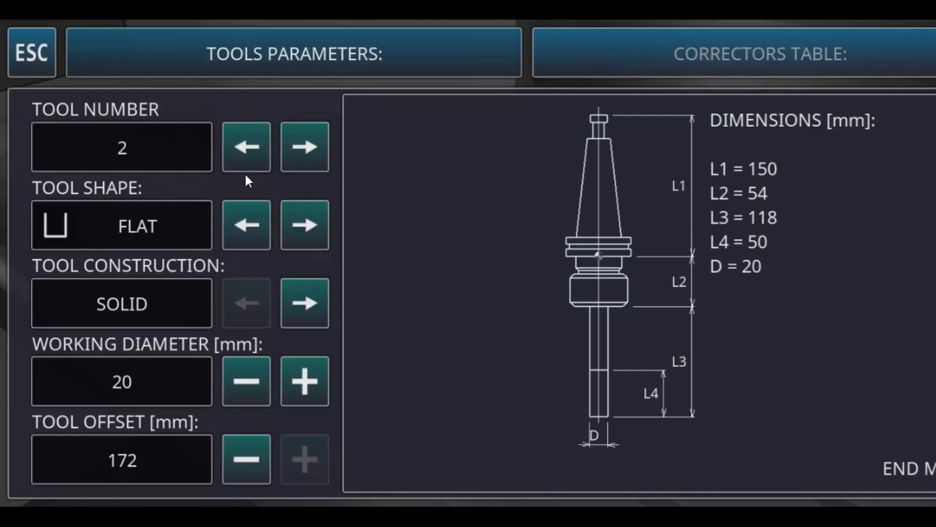
left_click(234, 160)
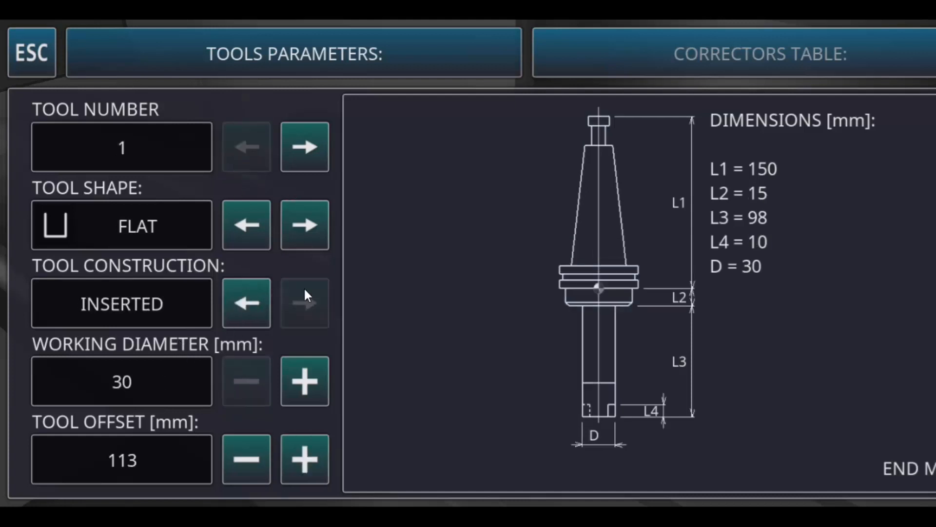
left_click(287, 142)
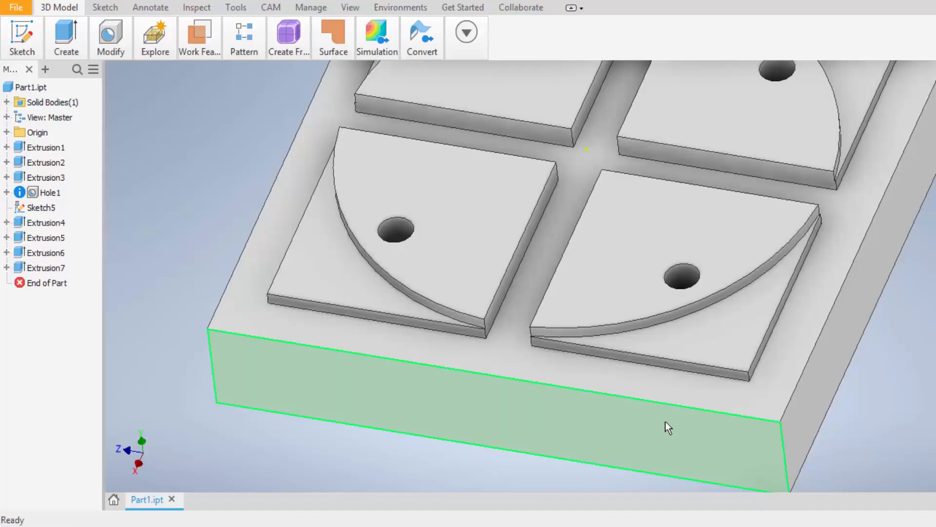
Trace the two cross slots across the plate with straight markup lines, then clear the markings.
scroll(508, 376, "up", 3)
scroll(455, 359, "down", 6)
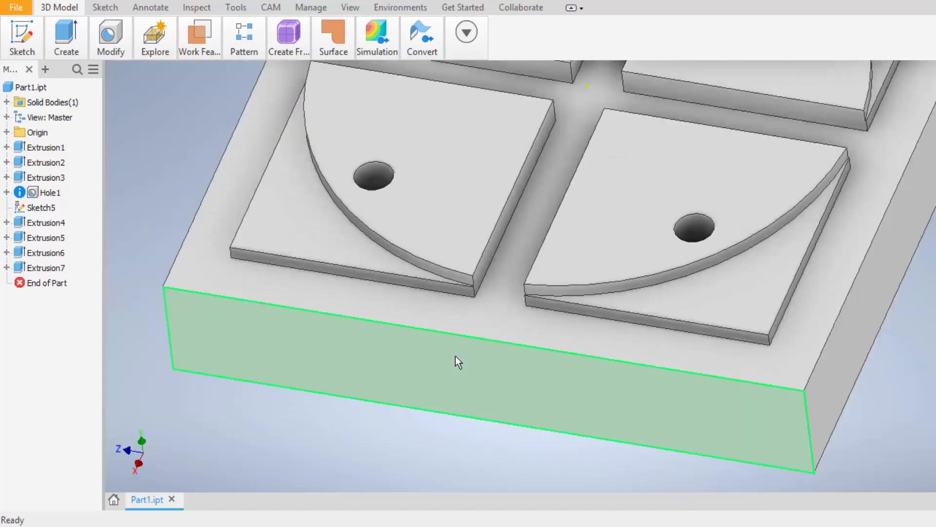
middle_click_drag(541, 337, 506, 381)
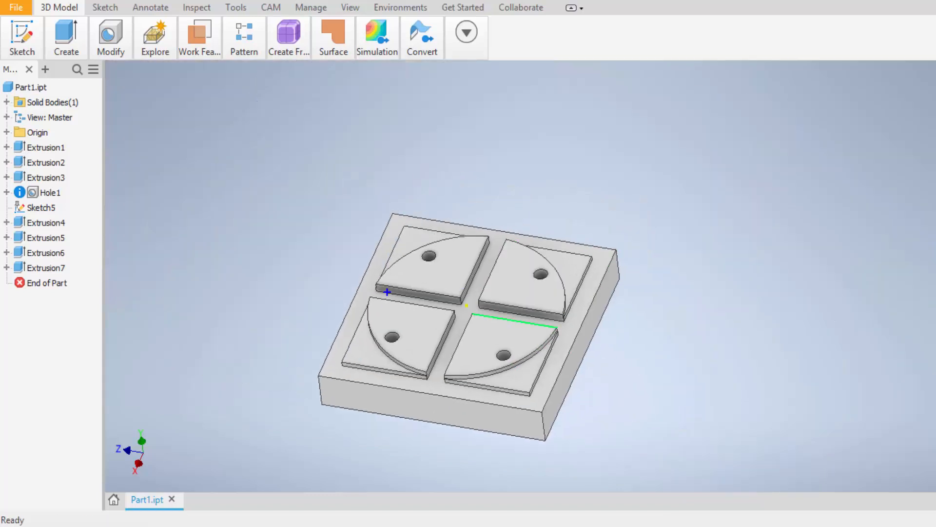
mouse_move(335, 369)
left_mouse_down()
mouse_move(442, 206)
mouse_move(578, 328)
mouse_move(429, 418)
mouse_move(362, 388)
left_mouse_up()
key("e")
left_click_drag(344, 292, 534, 321, "shift")
mouse_move(506, 231)
left_mouse_down("shift")
mouse_move(474, 351)
mouse_move(410, 413)
left_mouse_up("shift")
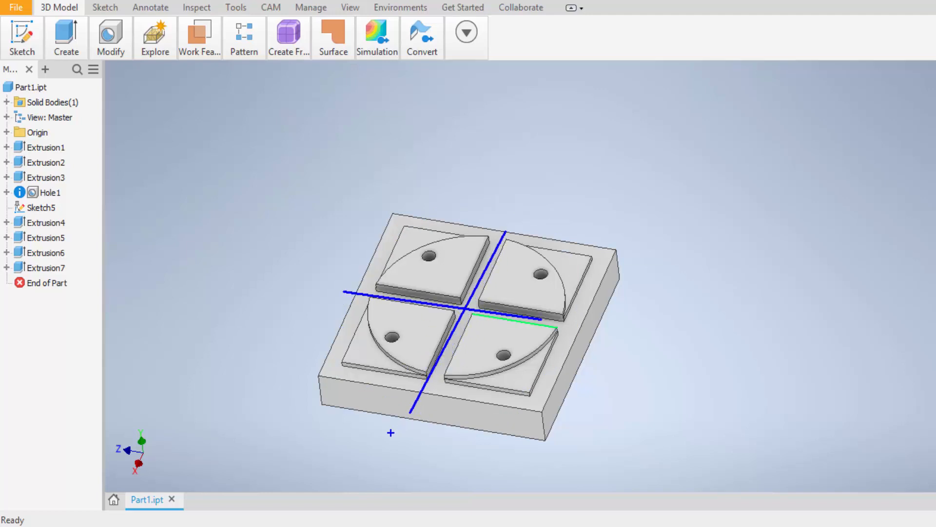
key("Escape")
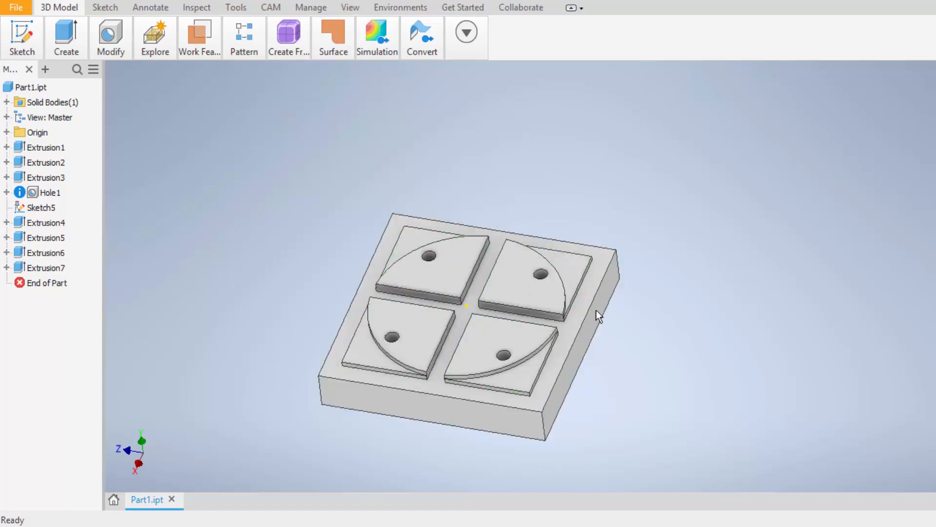
Switch to the CNC simulator and review the parameters of tools 3 and 4, then return to tool 1 and close the tool parameters.
mouse_move(573, 525)
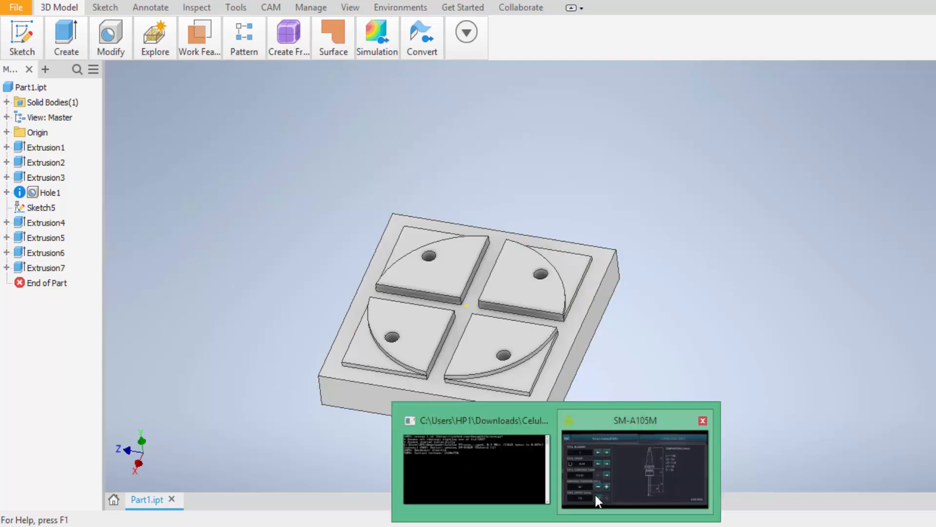
left_click(597, 500)
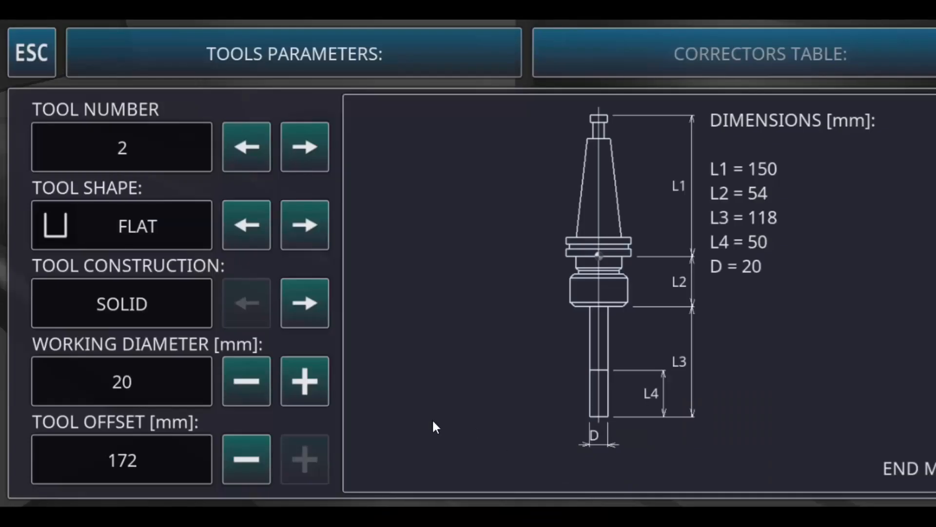
left_click(305, 160)
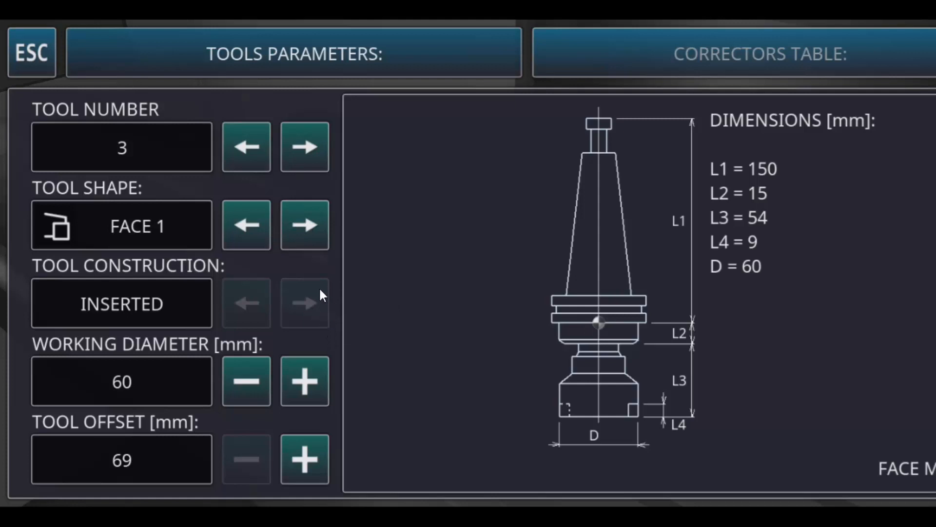
left_click(307, 156)
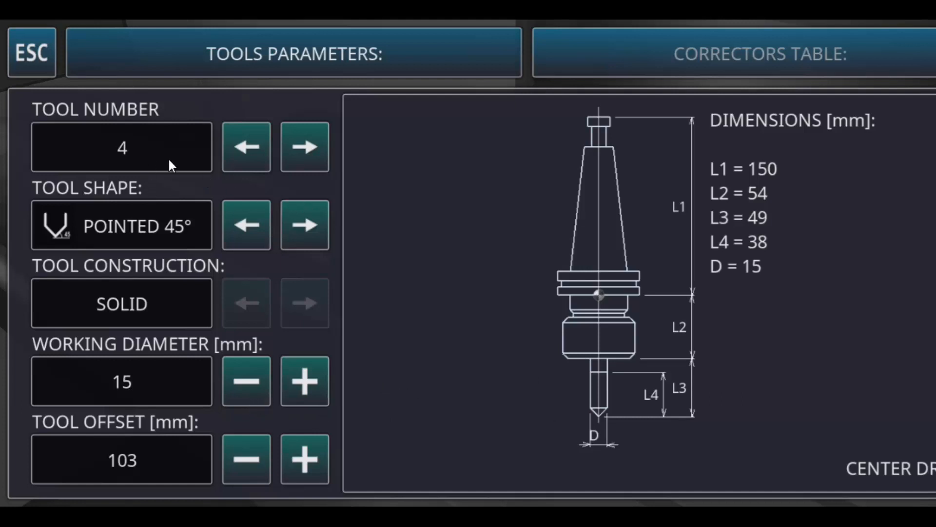
left_click(244, 139)
left_click(244, 138)
left_click(244, 139)
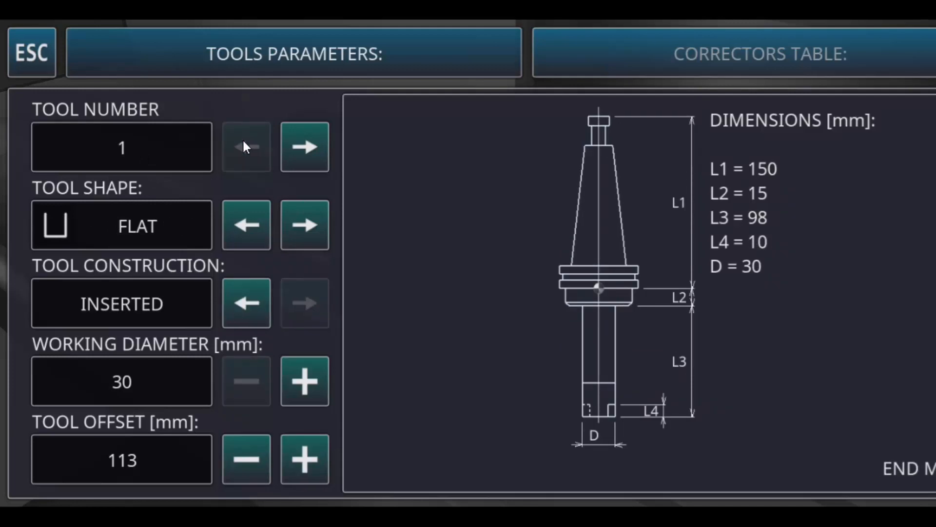
left_click(43, 55)
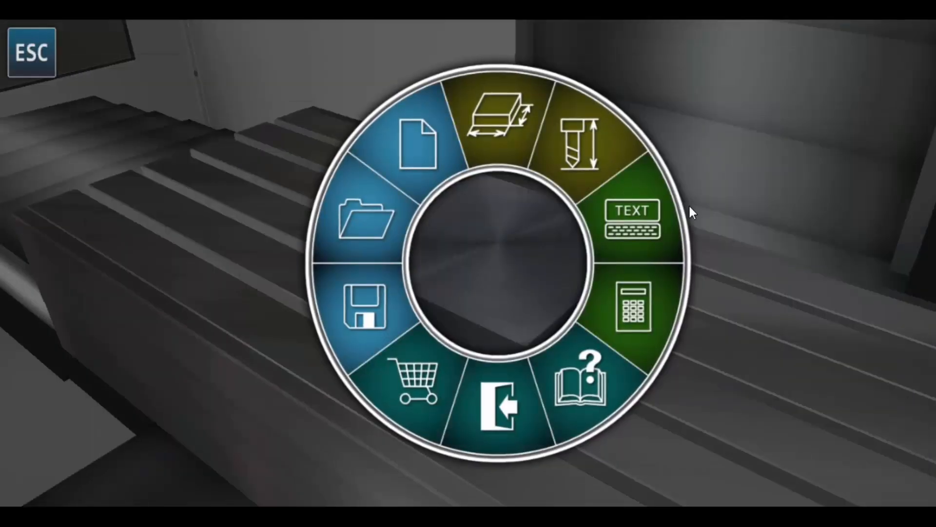
Show the NC program O0001 beside the workpiece and set the simulation speed to x2.
left_click(620, 239)
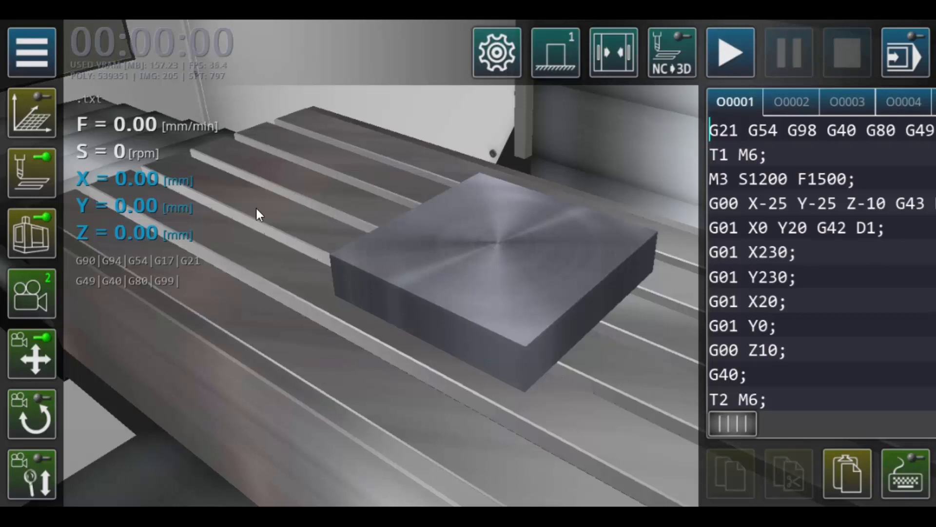
left_click(493, 57)
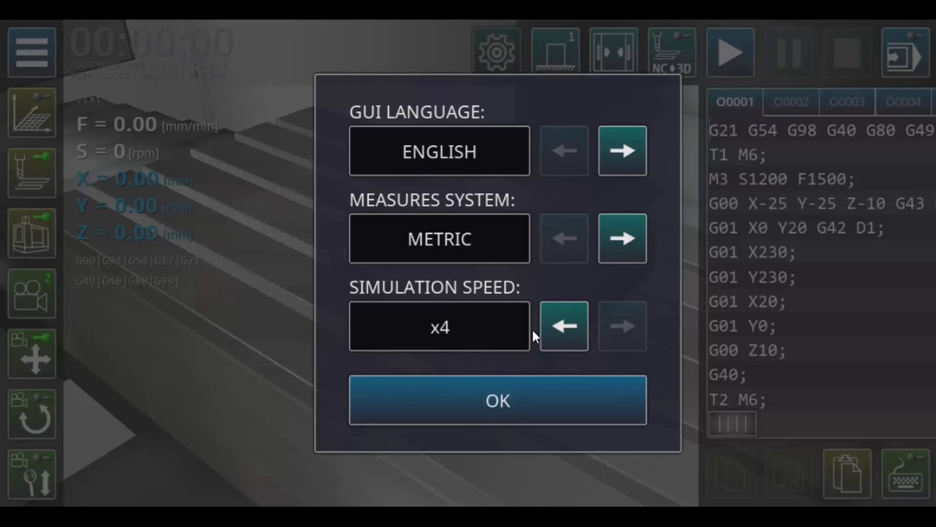
left_click(556, 326)
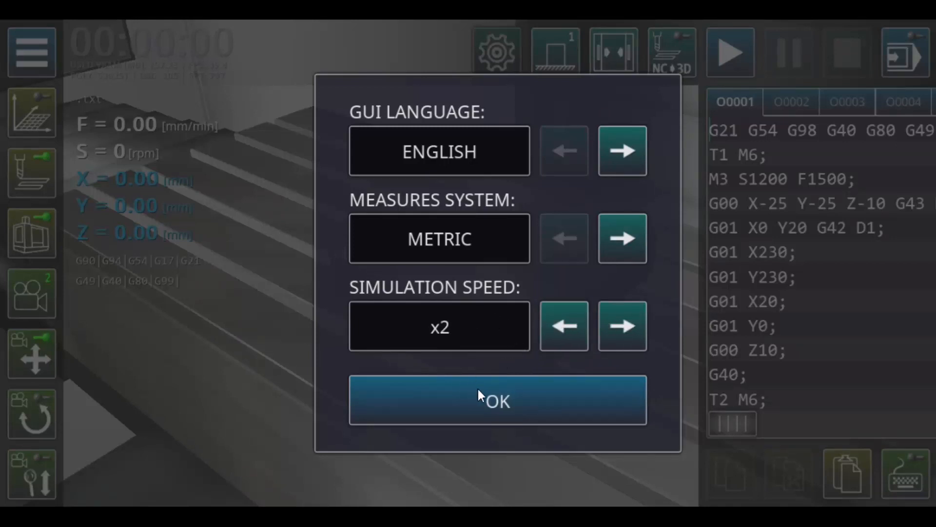
left_click(502, 408)
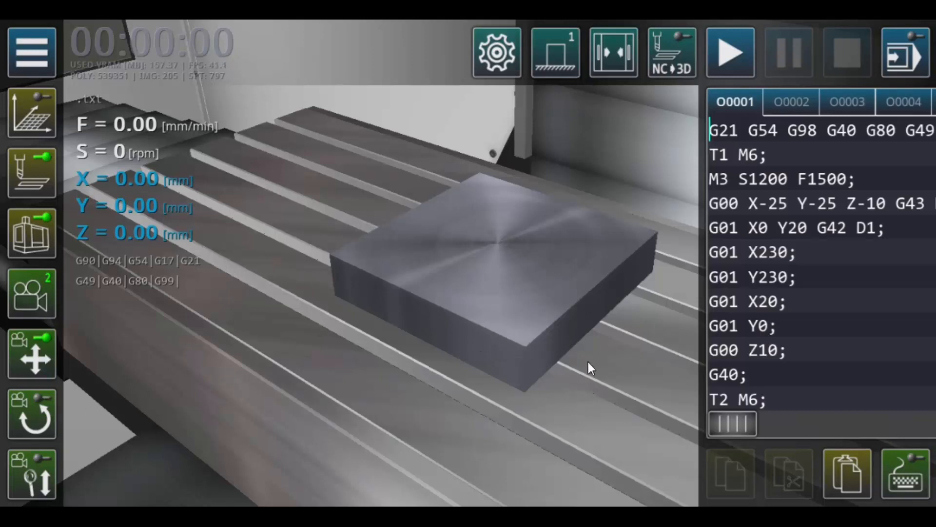
Simulate program O0001 through to M30, hiding the toolpath lines during the run, and stop the simulation.
left_click(714, 57)
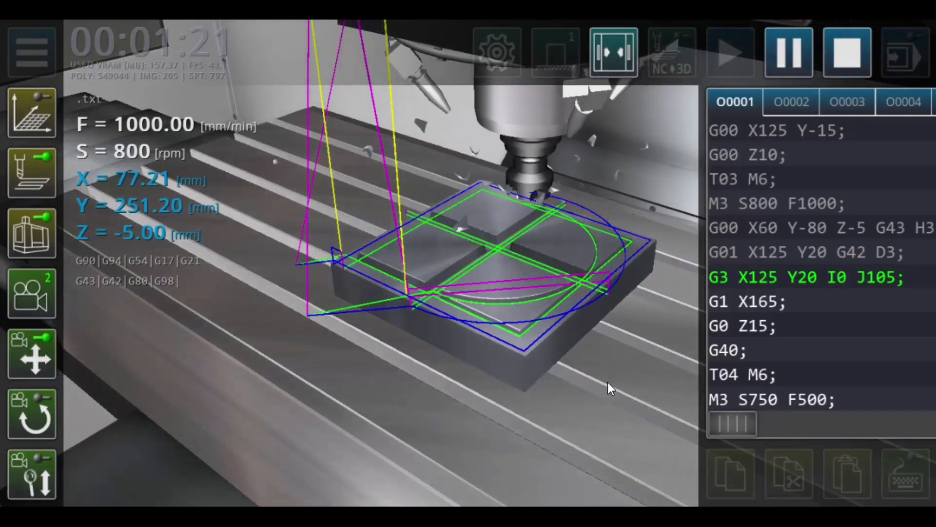
left_click(31, 185)
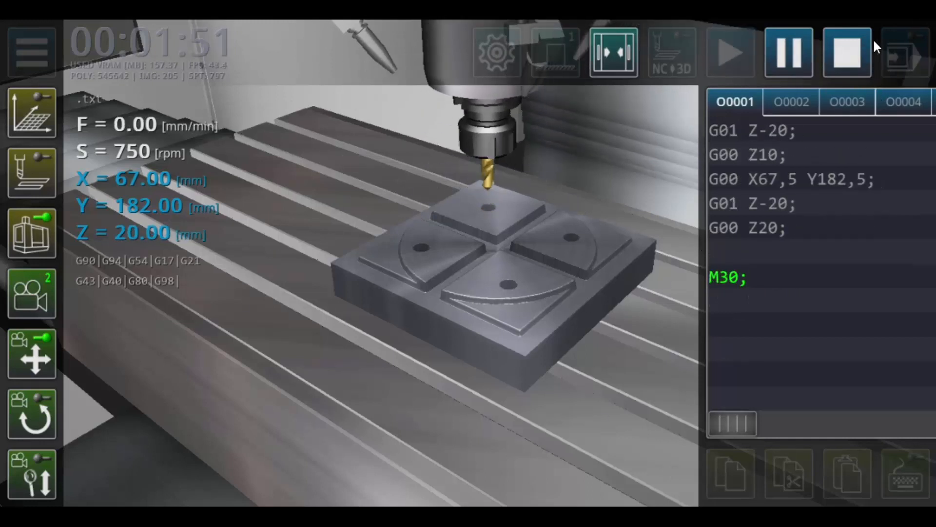
left_click(843, 63)
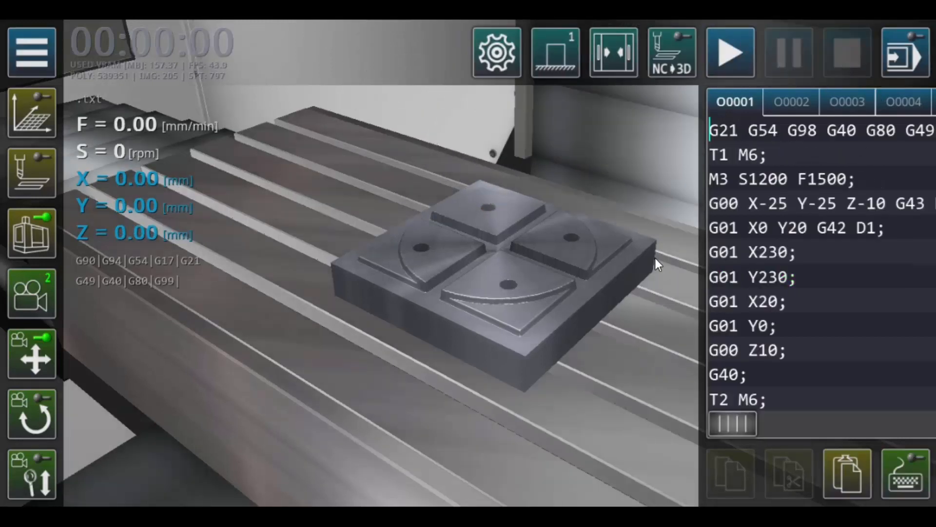
Enable camera rotation and switch to camera view 3 to inspect the machined plate.
left_click(41, 420)
left_click(50, 279)
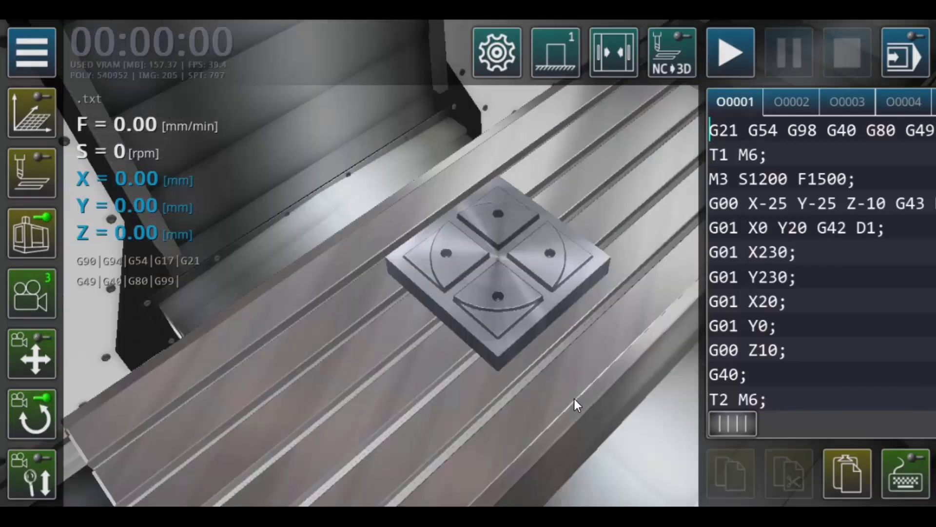